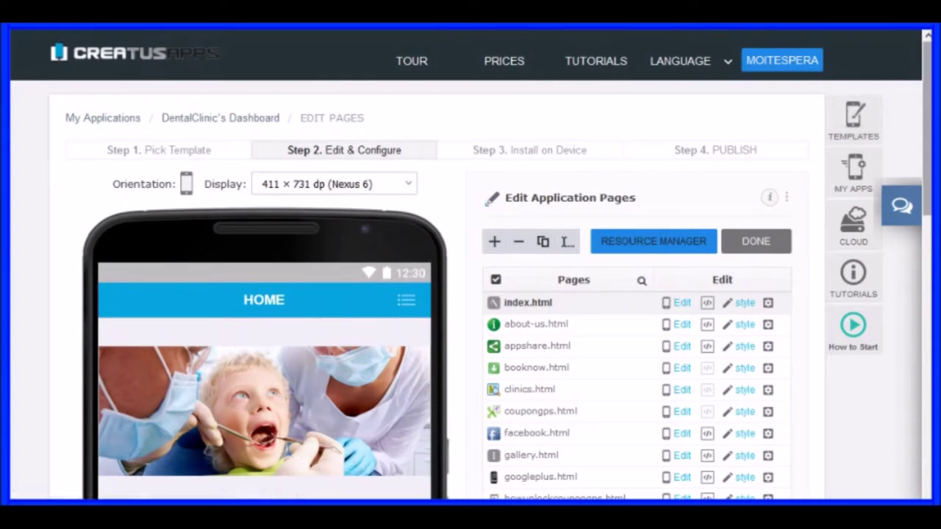
- Change the home page's Clinics menu item title to 'Our Clinics'
scroll(471, 265, "down", 2)
scroll(471, 264, "down", 3)
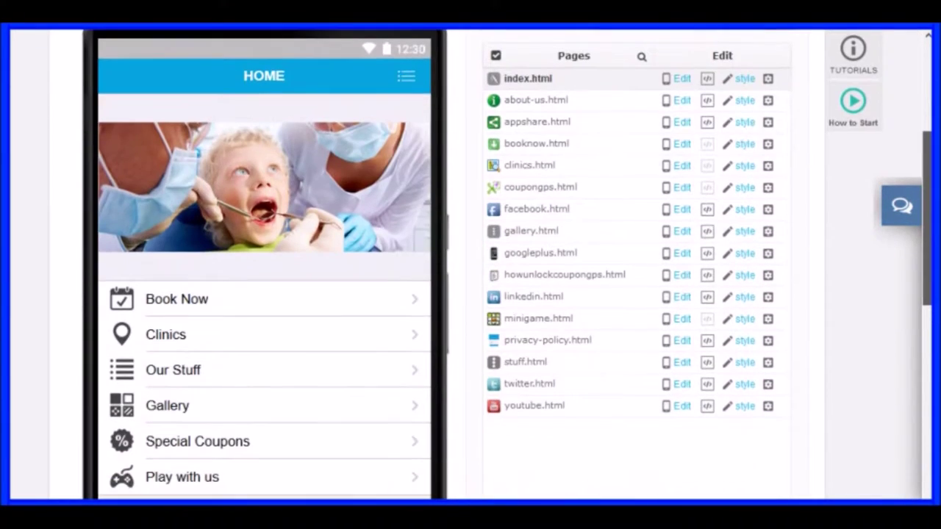
scroll(470, 264, "down", 2)
scroll(470, 265, "up", 2)
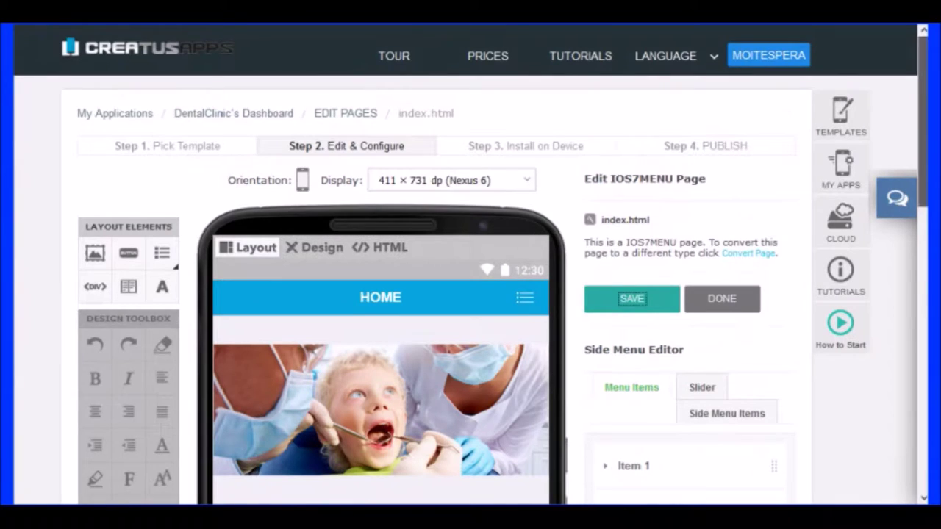
scroll(470, 265, "down", 3)
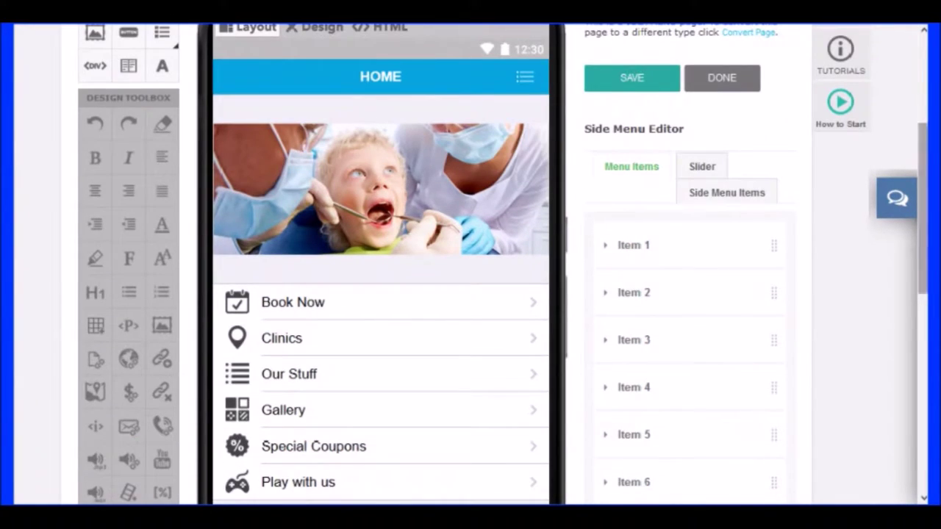
scroll(471, 265, "down", 2)
scroll(382, 220, "up", 1)
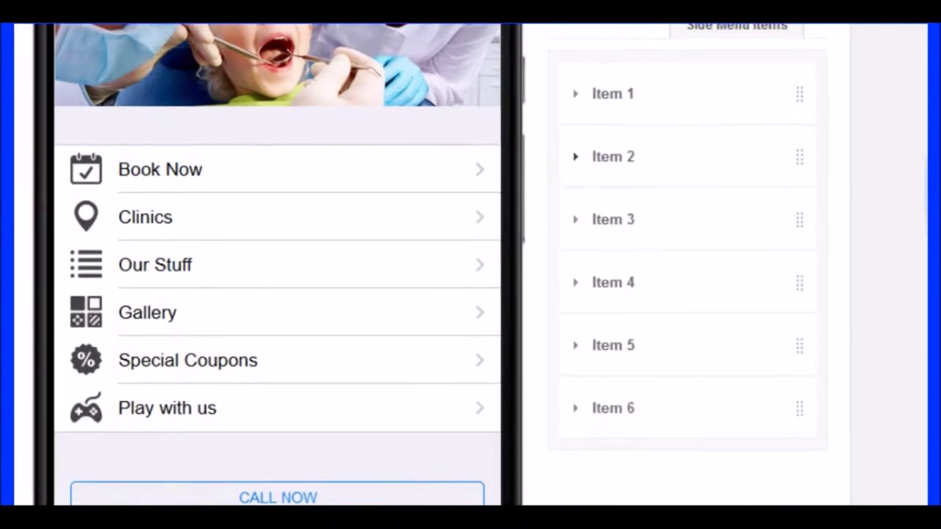
left_click(613, 156)
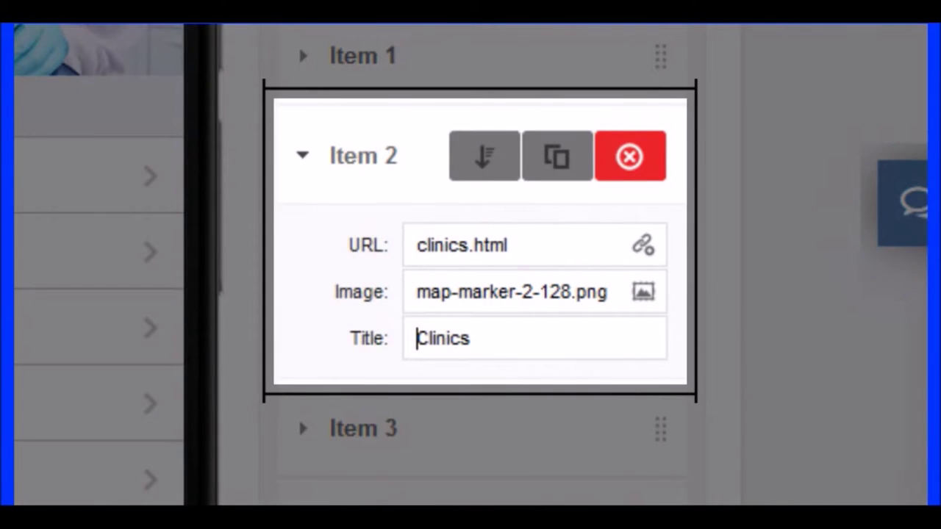
type("Our")
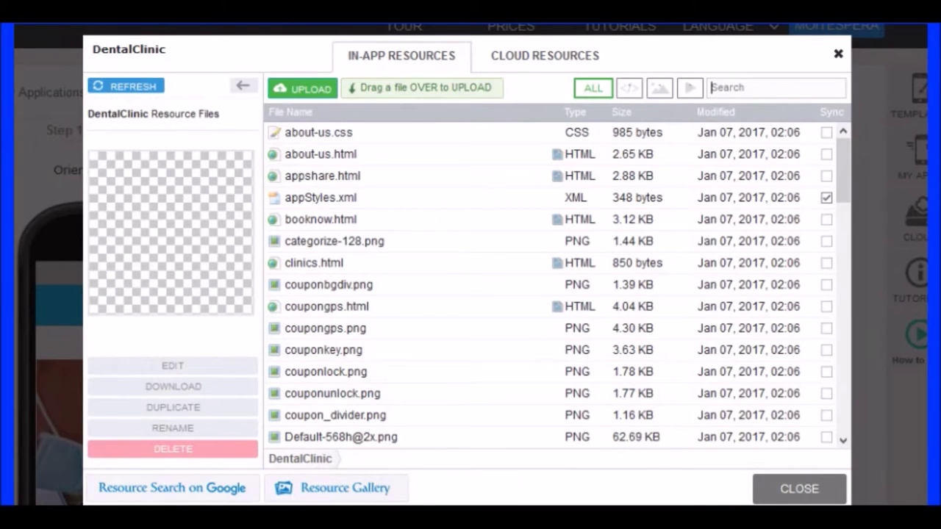
- Filter the DentalClinic resource files to index.html and tick its Sync checkbox
type("inde")
type("x")
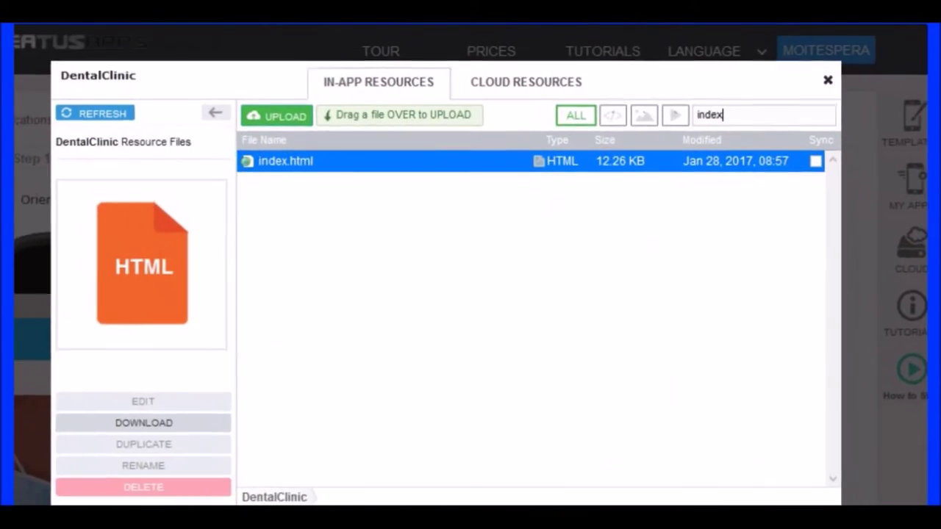
left_click(221, 176)
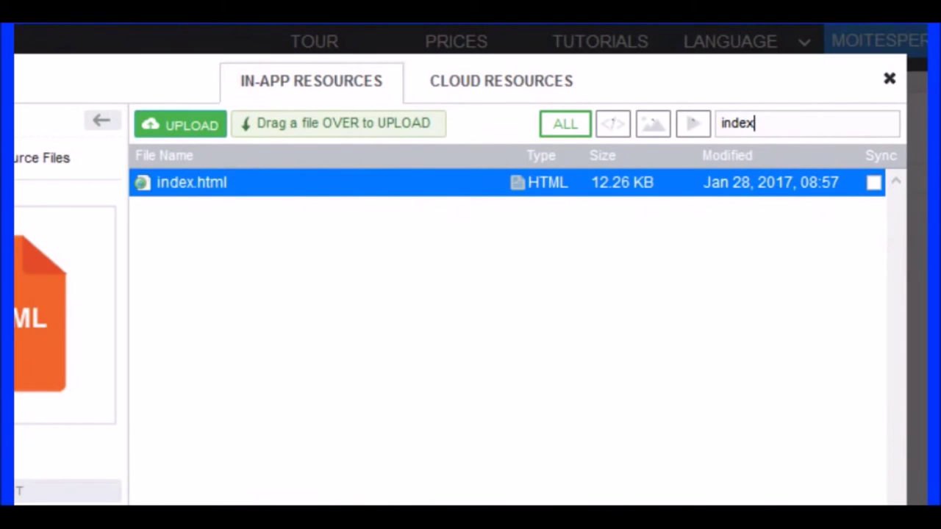
left_click(873, 182)
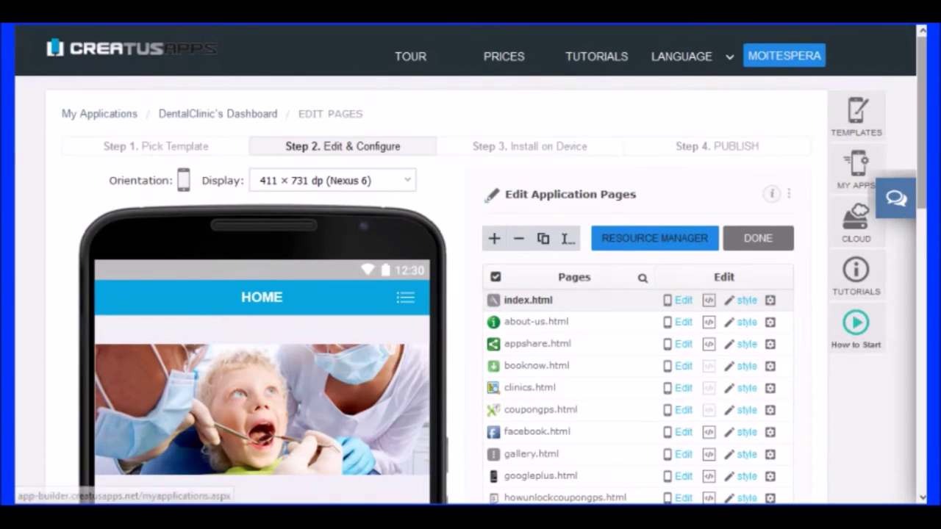
- Check the phone preview for the 'Our Clinics' item and finish editing the app's pages
scroll(471, 295, "down", 3)
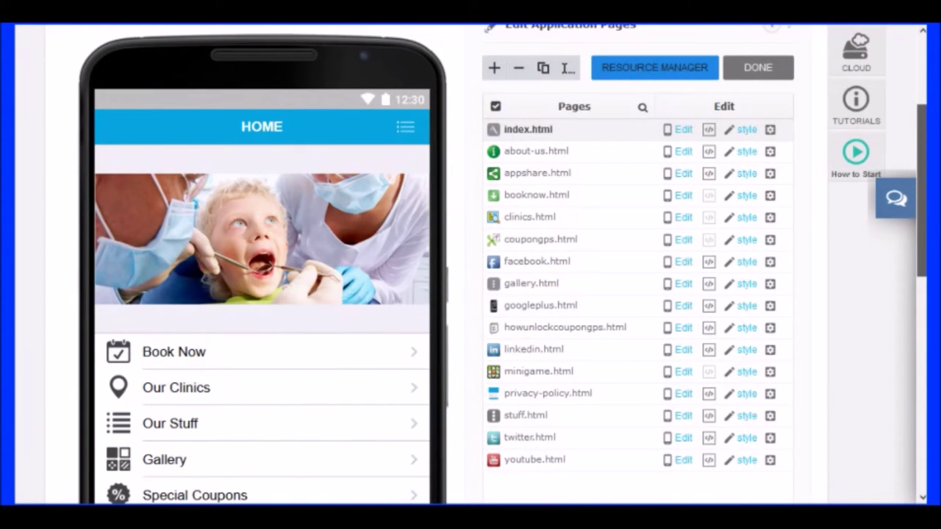
scroll(503, 265, "down", 1)
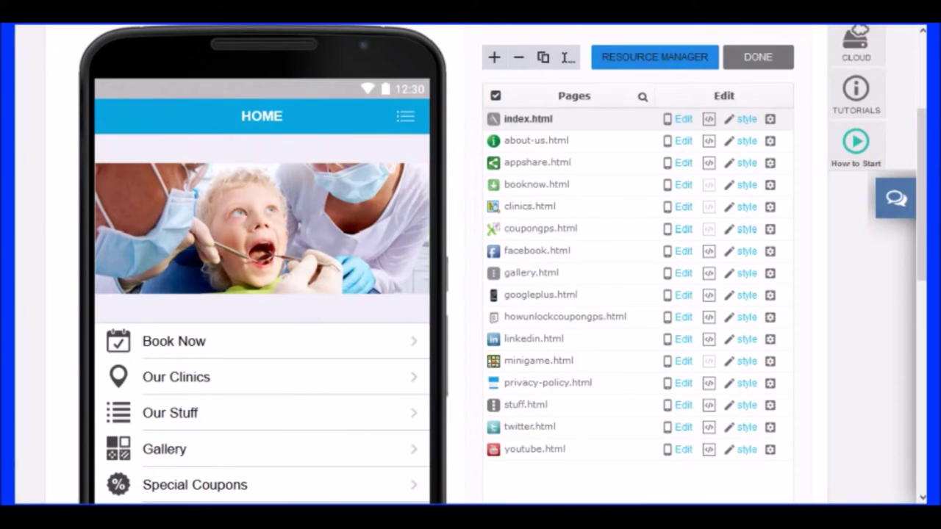
left_click(758, 57)
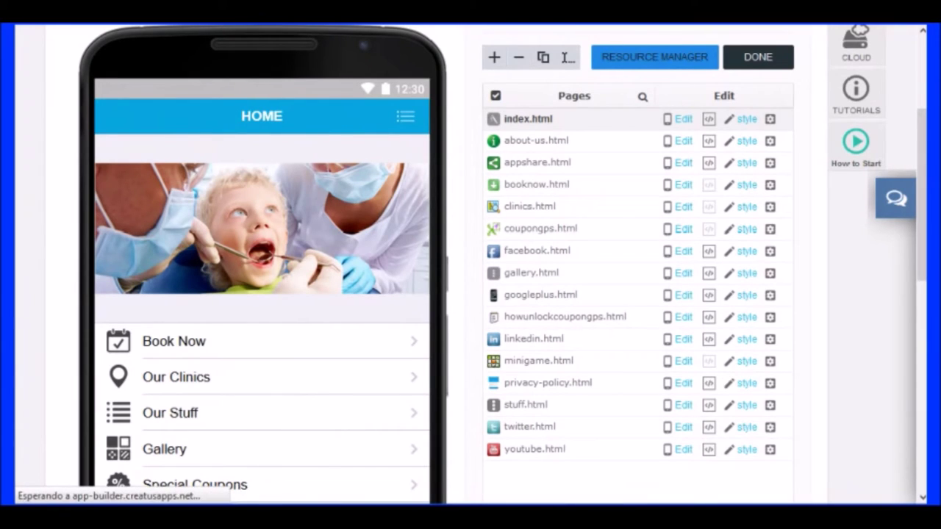